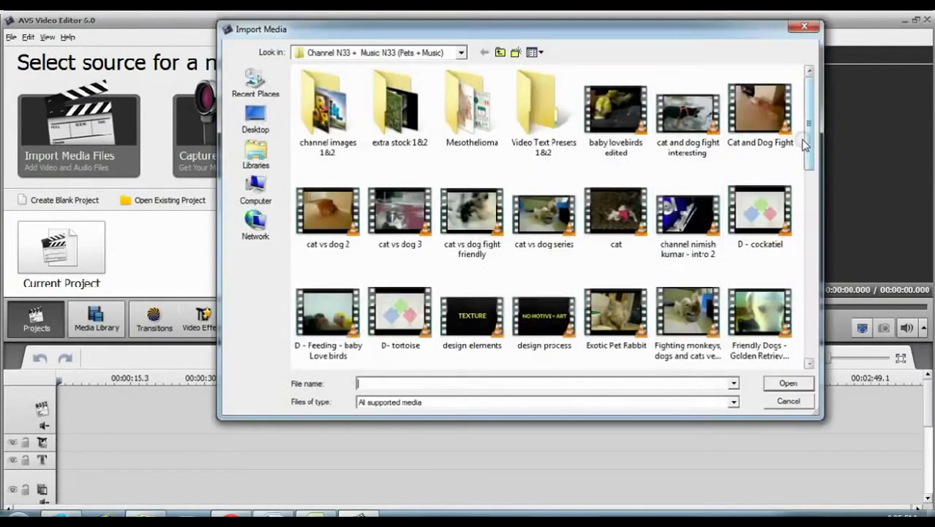
Import the Intro - Music N33 video onto the timeline and place the Sample flower video directly after it
{"action": "left_click", "coordinate": [680, 178]}
{"action": "double_click", "coordinate": [680, 177]}
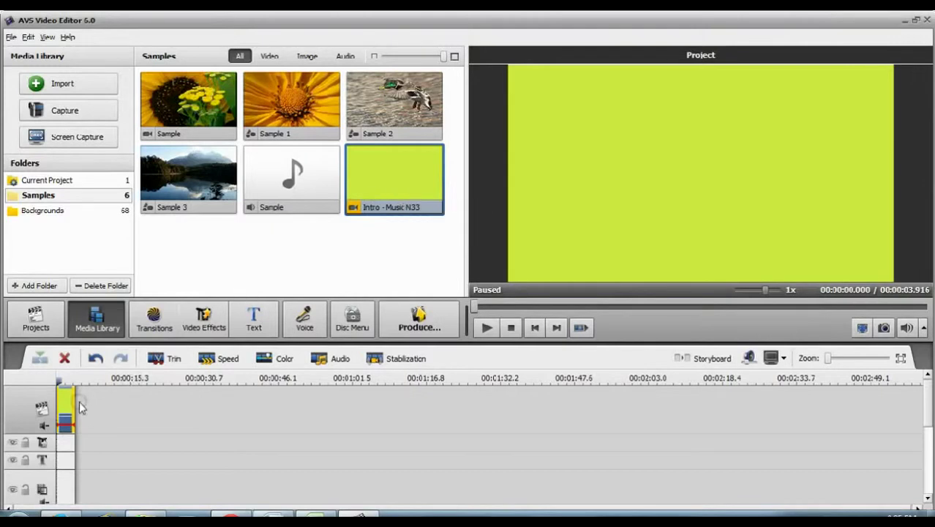
{"action": "left_click_drag", "start_coordinate": [830, 360], "coordinate": [876, 362]}
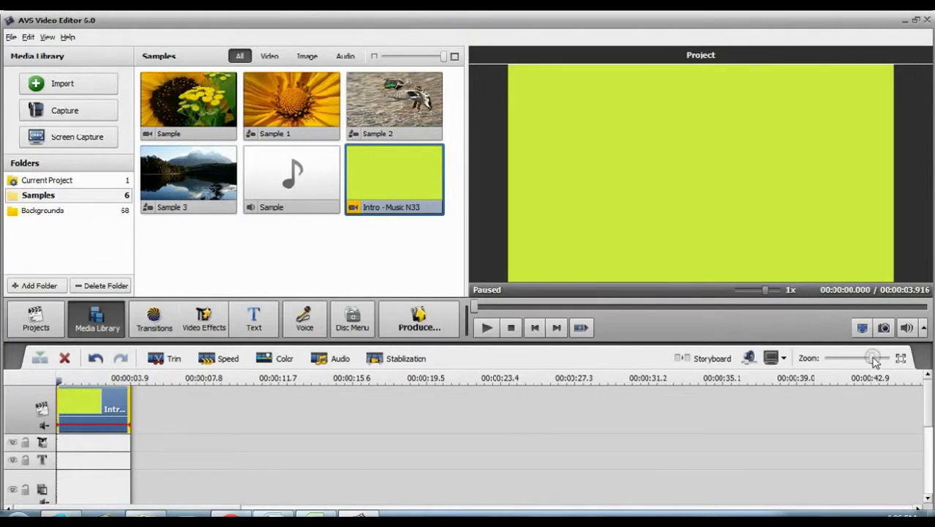
{"action": "double_click", "coordinate": [187, 124]}
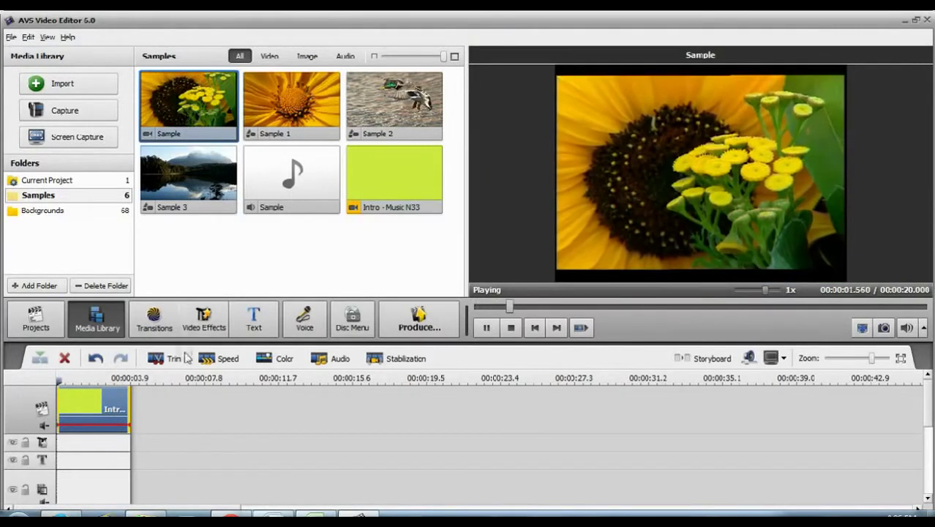
{"action": "left_click_drag", "start_coordinate": [175, 112], "coordinate": [146, 399]}
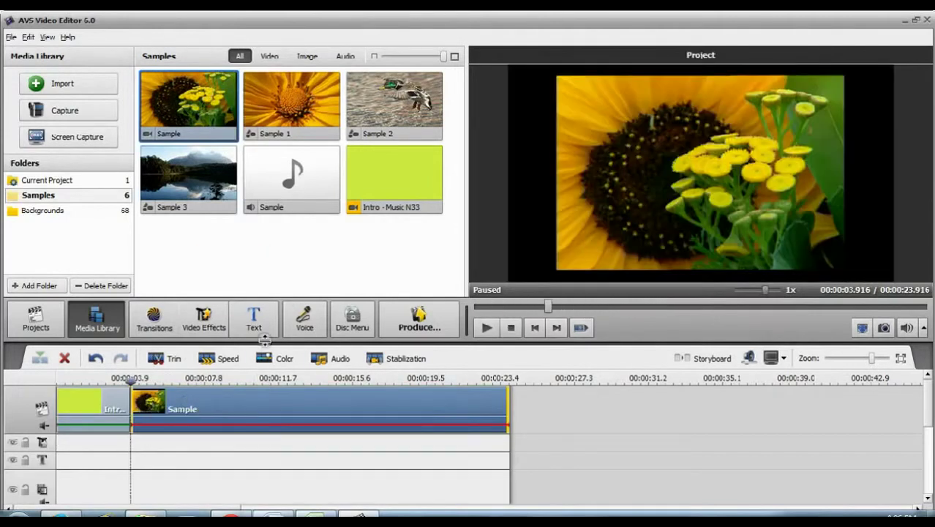
Browse the full transitions collection and preview a few, including a Page Turn Album transition
{"action": "left_click", "coordinate": [154, 321]}
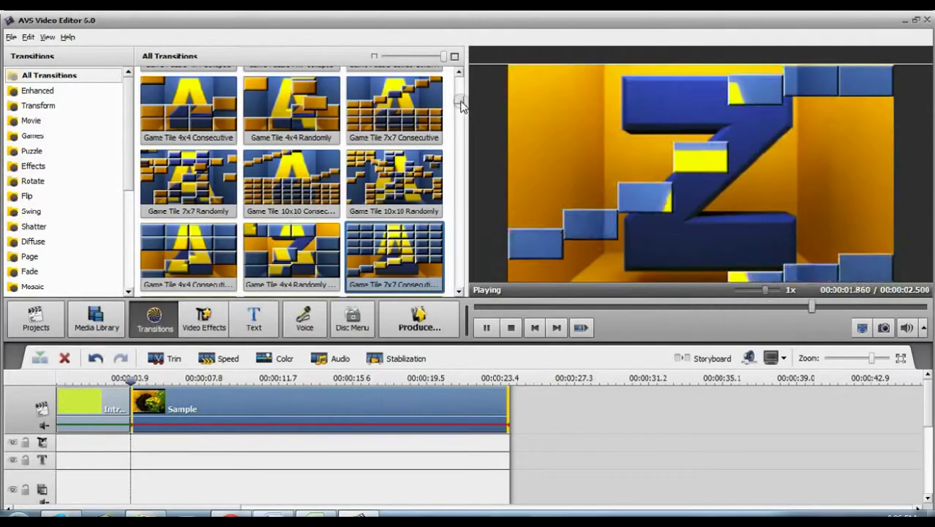
{"action": "scroll", "coordinate": [459, 88], "scroll_direction": "down", "scroll_amount": 10}
{"action": "mouse_move", "coordinate": [460, 88]}
{"action": "left_mouse_down"}
{"action": "mouse_move", "coordinate": [459, 79]}
{"action": "mouse_move", "coordinate": [459, 150]}
{"action": "left_mouse_up"}
{"action": "left_click", "coordinate": [415, 168]}
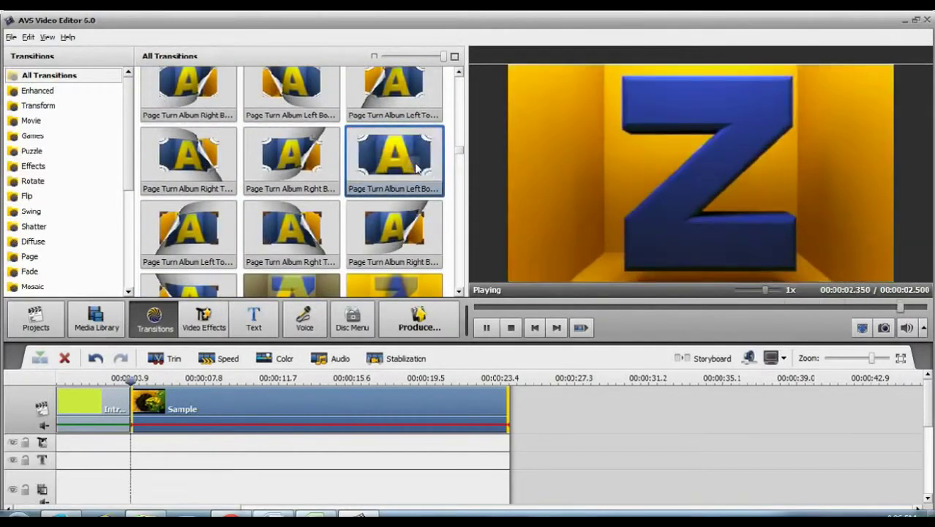
{"action": "scroll", "coordinate": [417, 183], "scroll_direction": "down", "scroll_amount": 10}
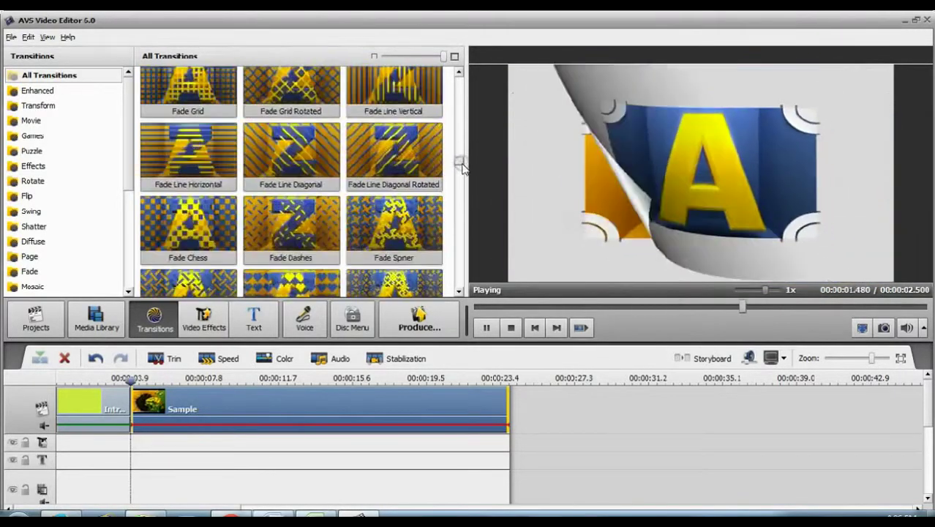
{"action": "left_click", "coordinate": [421, 202]}
{"action": "left_click_drag", "start_coordinate": [459, 176], "coordinate": [461, 290]}
{"action": "scroll", "coordinate": [302, 209], "scroll_direction": "up", "scroll_amount": 5}
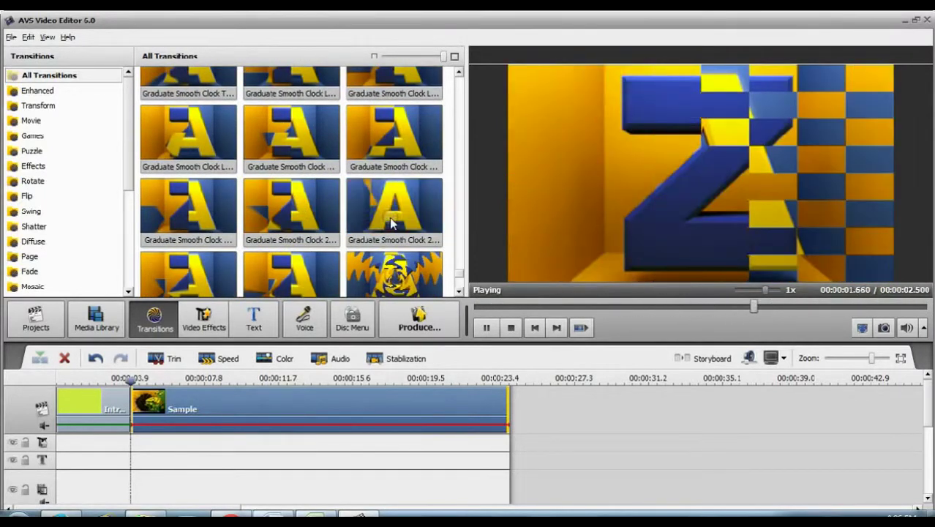
In storyboard view, insert a Graduate Smooth Clock transition between the intro and Sample clips
{"action": "left_click", "coordinate": [276, 141]}
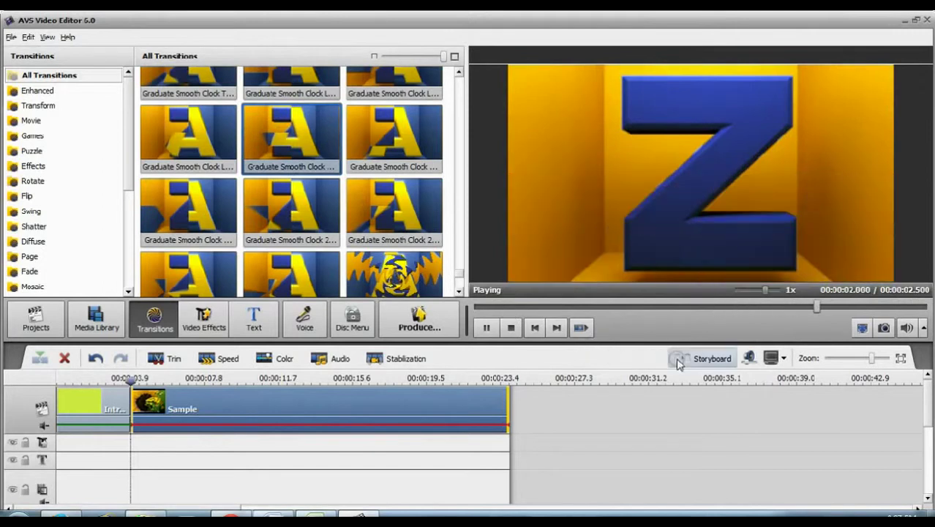
{"action": "left_click", "coordinate": [692, 358]}
{"action": "left_click", "coordinate": [299, 152]}
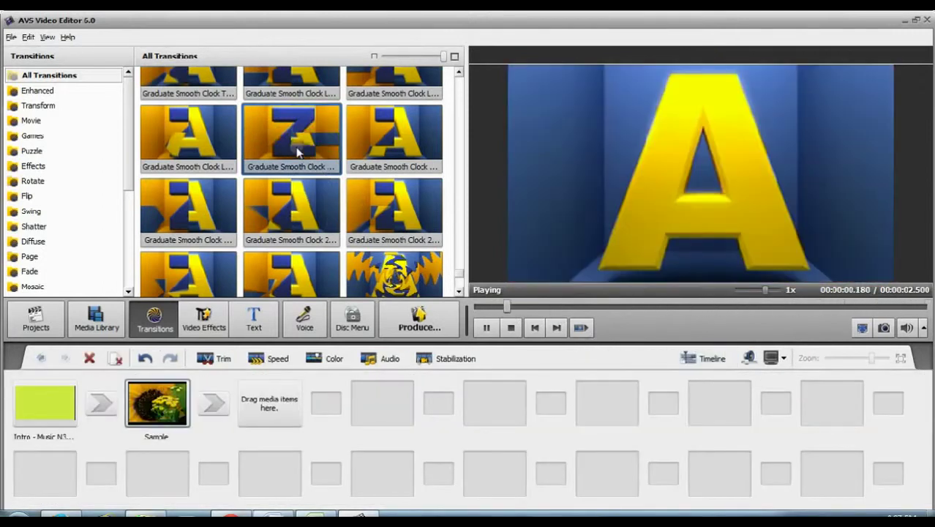
{"action": "left_click_drag", "start_coordinate": [299, 152], "coordinate": [103, 407]}
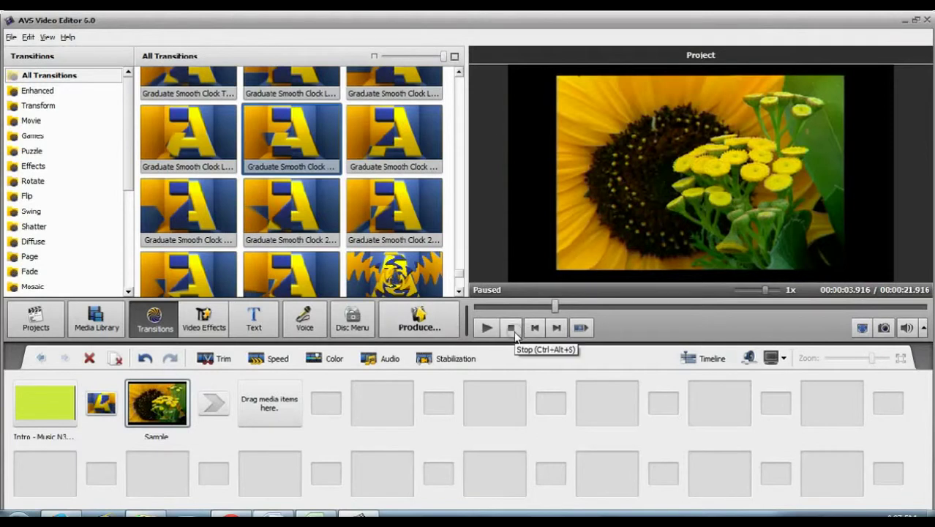
Play the project from the beginning to check the transition between the two clips, and stop playback
{"action": "left_click", "coordinate": [513, 329]}
{"action": "left_click", "coordinate": [489, 328]}
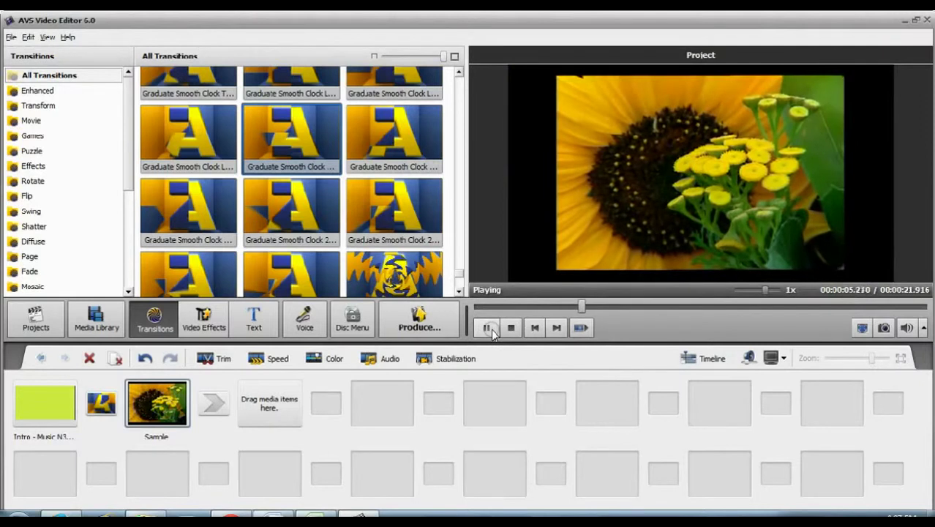
{"action": "left_click", "coordinate": [513, 329]}
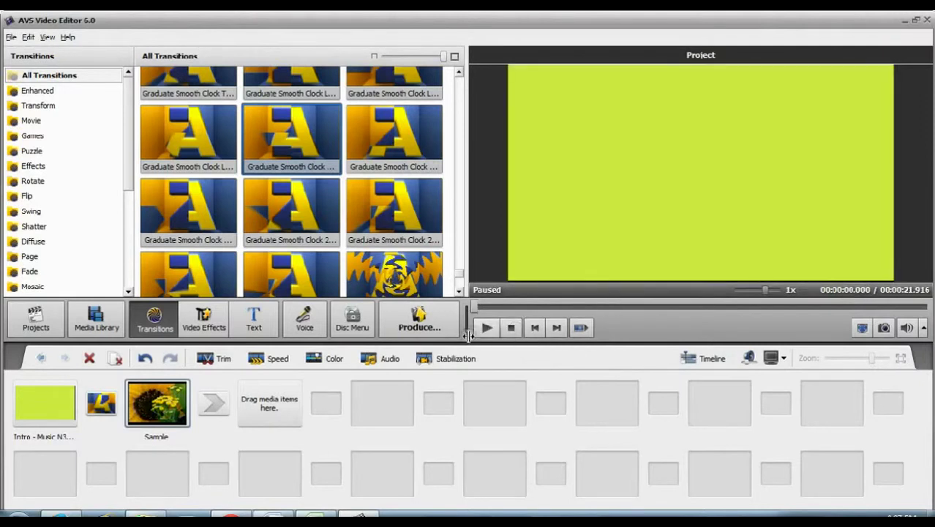
Back in timeline view, trim the Sample clip to start at 00:00:05.350 and end at 00:00:14.880
{"action": "left_click", "coordinate": [702, 359]}
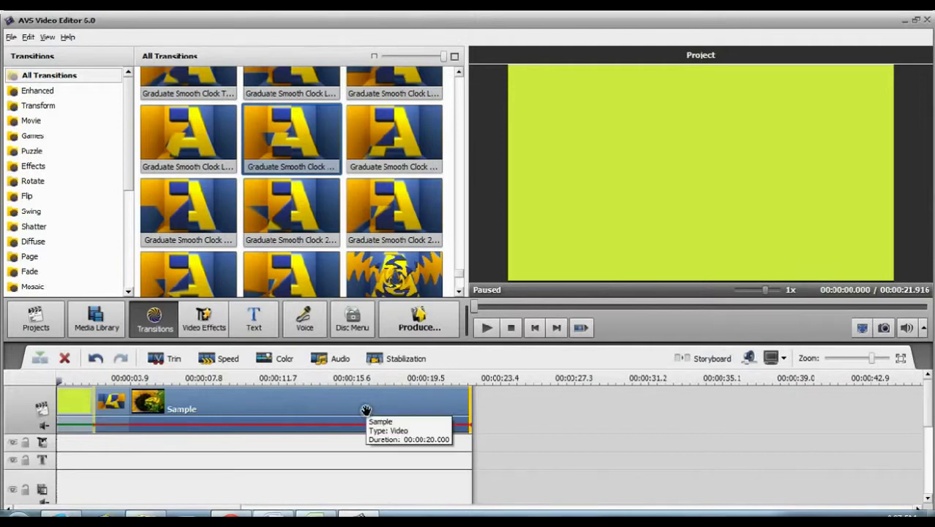
{"action": "left_click", "coordinate": [161, 360]}
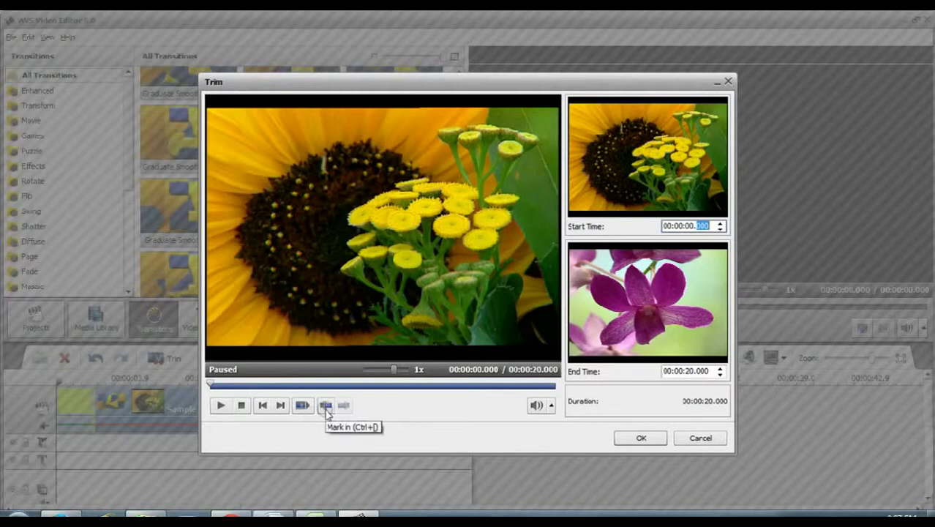
{"action": "left_click", "coordinate": [220, 406]}
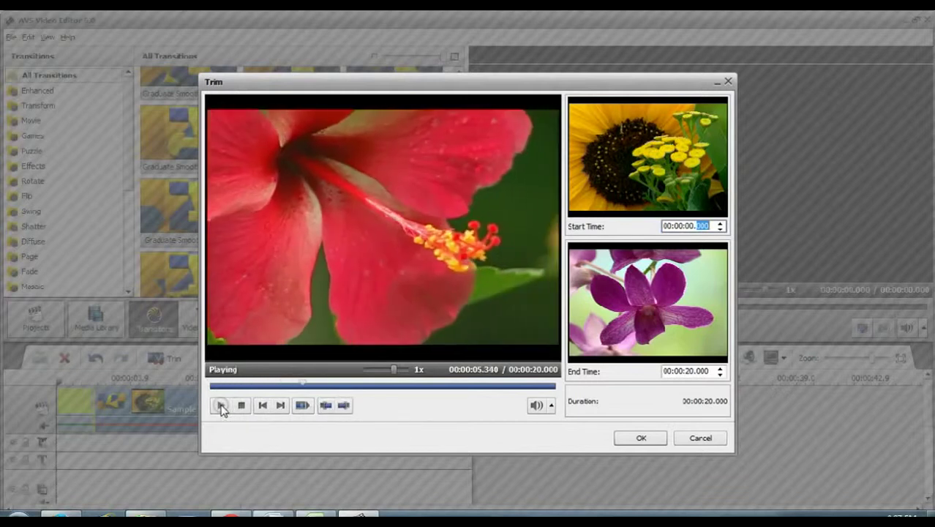
{"action": "left_click", "coordinate": [326, 405]}
{"action": "left_click", "coordinate": [221, 406]}
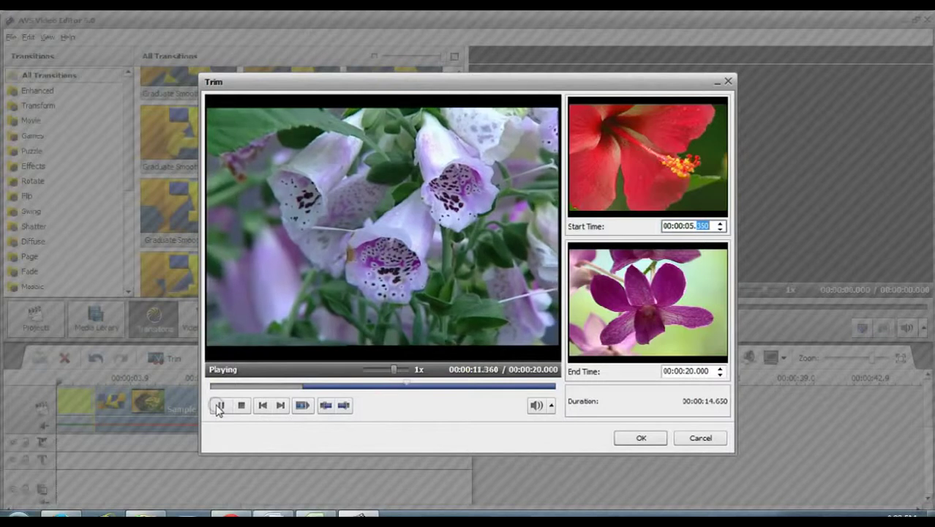
{"action": "left_click", "coordinate": [219, 406]}
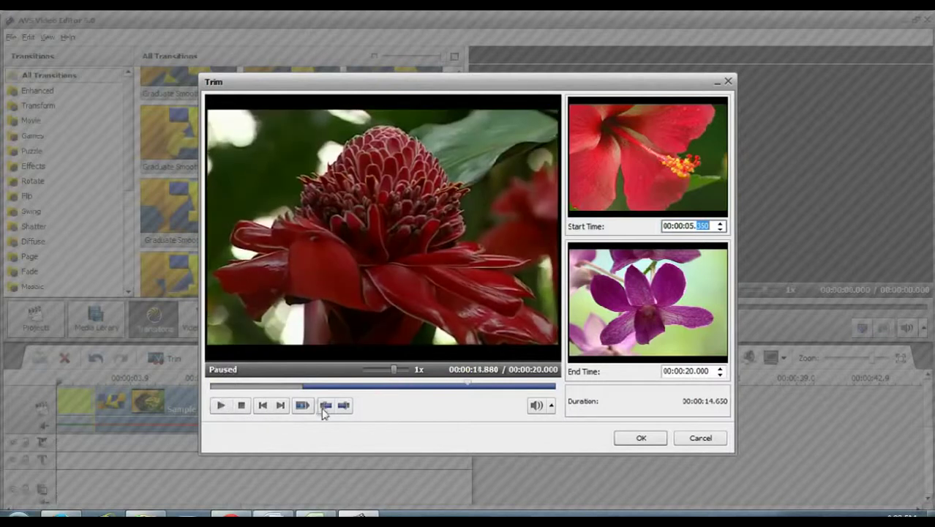
{"action": "left_click", "coordinate": [343, 405]}
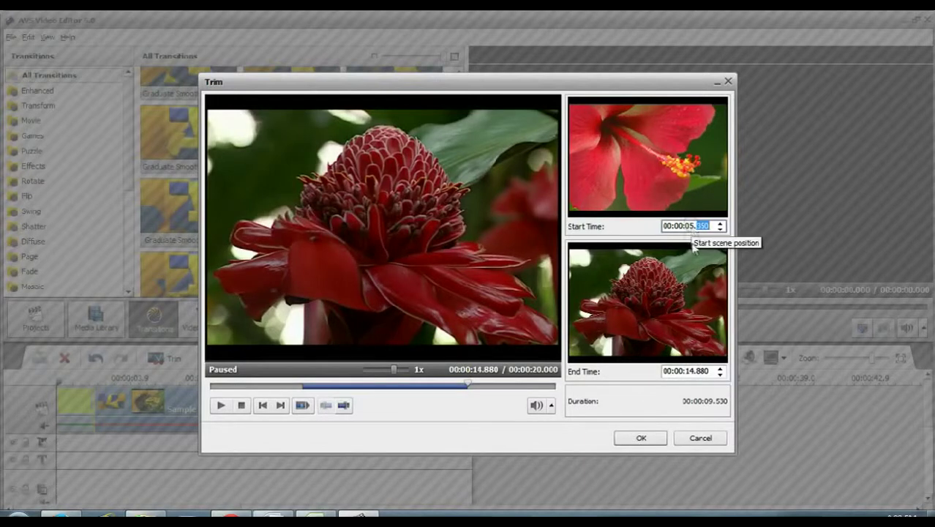
{"action": "left_click", "coordinate": [642, 441]}
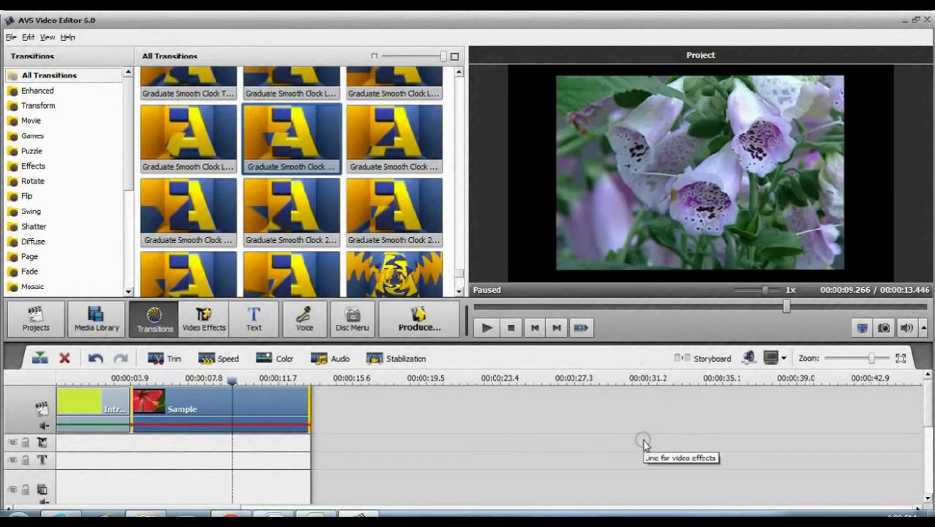
{"action": "left_click", "coordinate": [510, 329]}
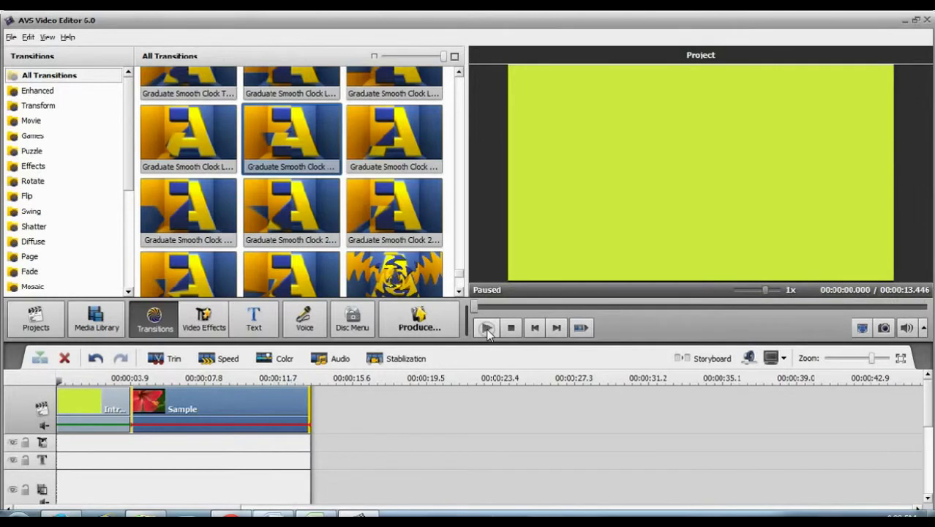
Preview several video effects, add the Timer effect from the project start, and shorten it to match the intro clip
{"action": "left_click", "coordinate": [204, 327]}
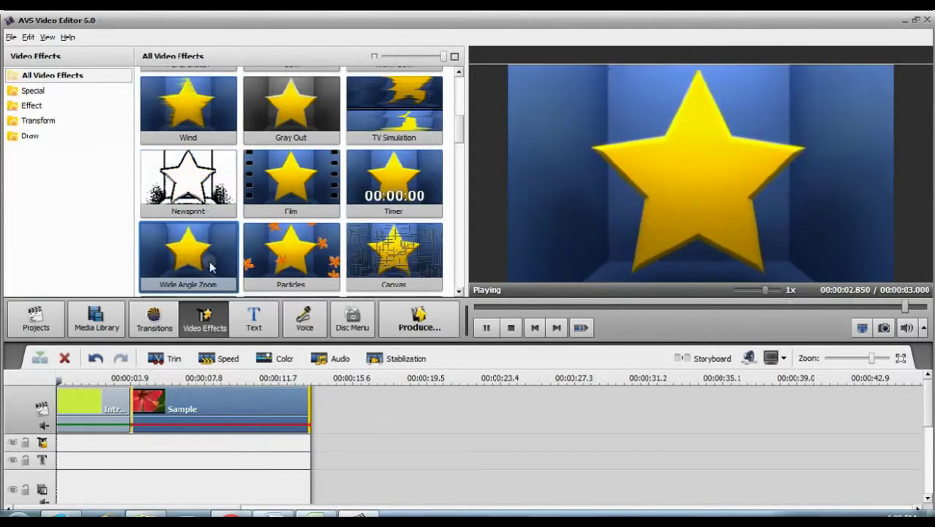
{"action": "left_click", "coordinate": [279, 265]}
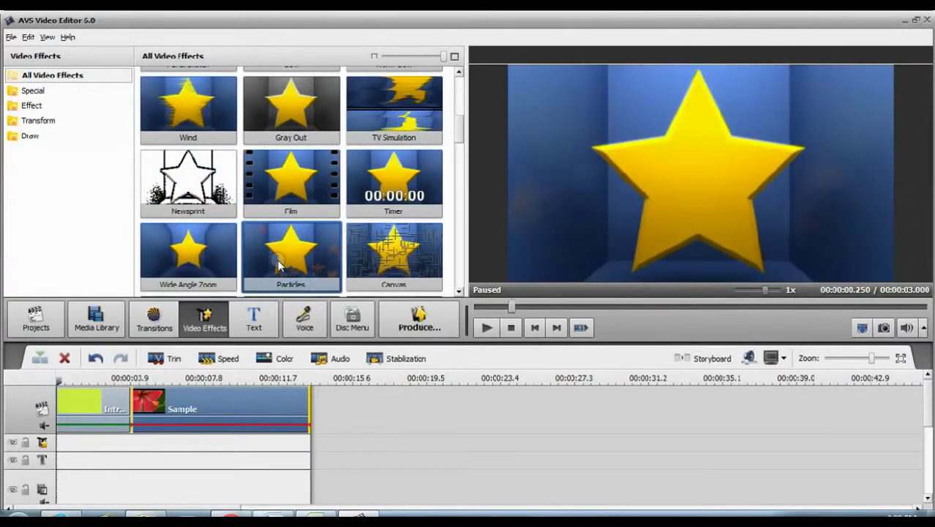
{"action": "left_click", "coordinate": [284, 199]}
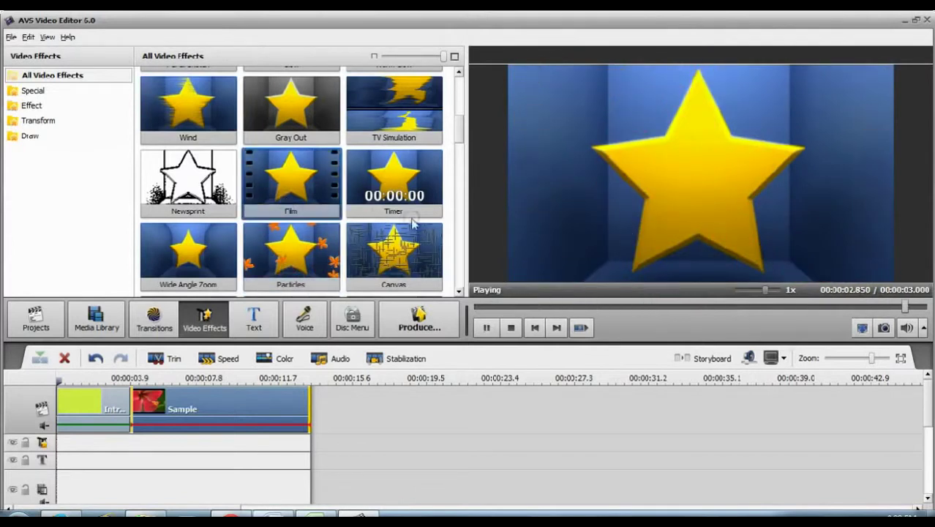
{"action": "left_click", "coordinate": [406, 201]}
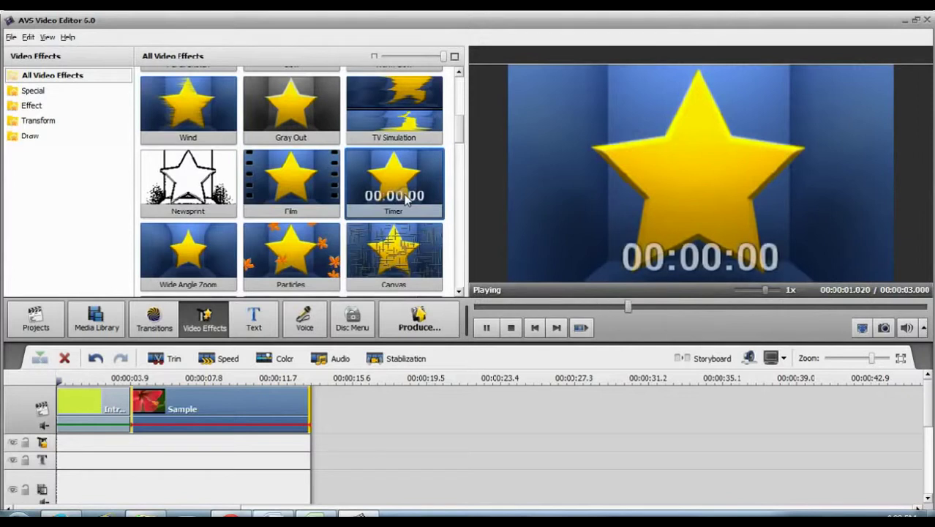
{"action": "left_click_drag", "start_coordinate": [406, 200], "coordinate": [57, 447]}
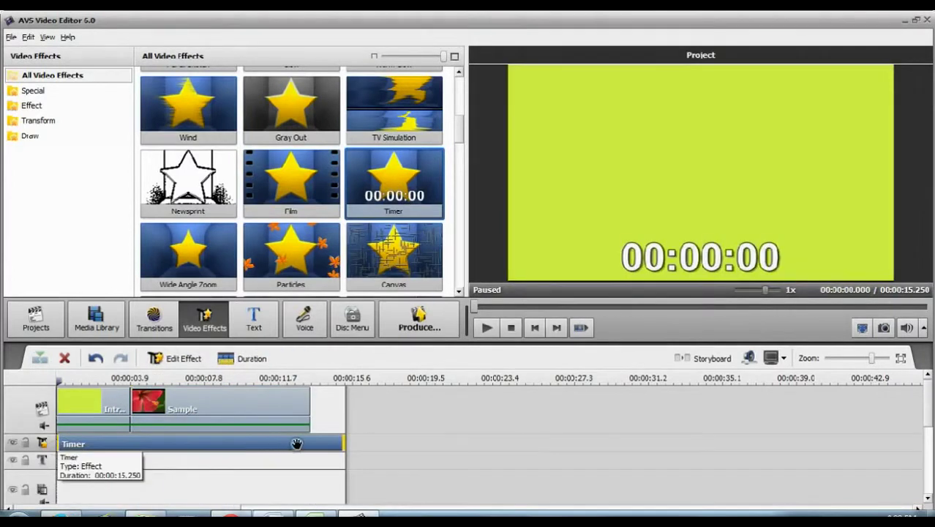
{"action": "left_click_drag", "start_coordinate": [342, 443], "coordinate": [130, 443]}
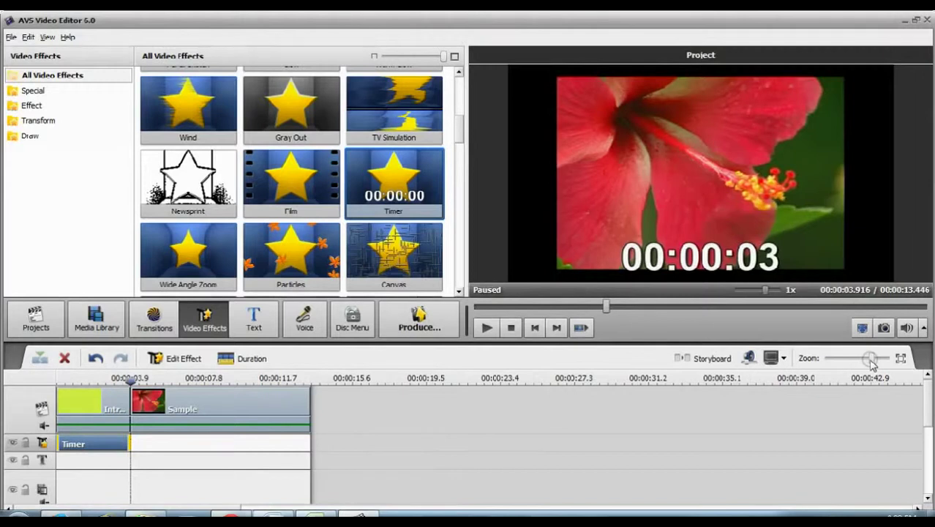
{"action": "left_click_drag", "start_coordinate": [872, 364], "coordinate": [876, 364]}
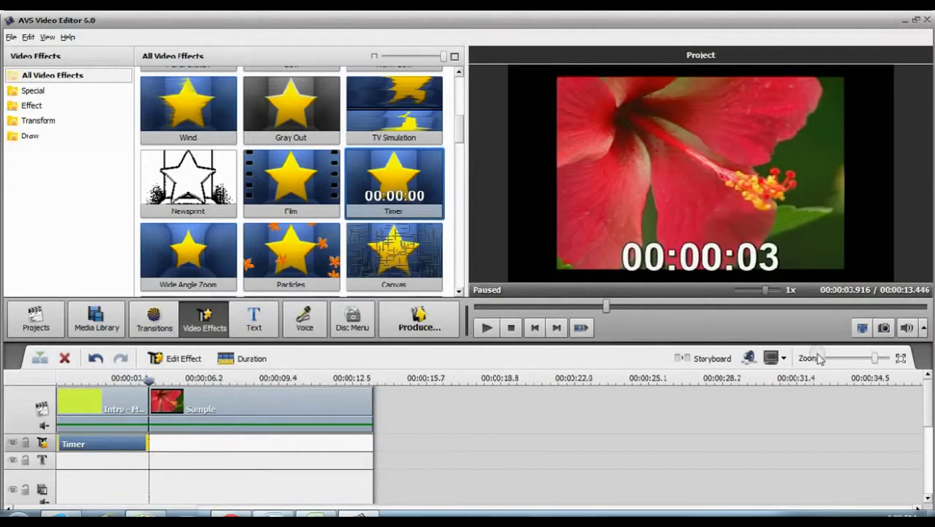
Play the project from the start to check the Timer effect over the intro, and stop playback
{"action": "left_click", "coordinate": [510, 329]}
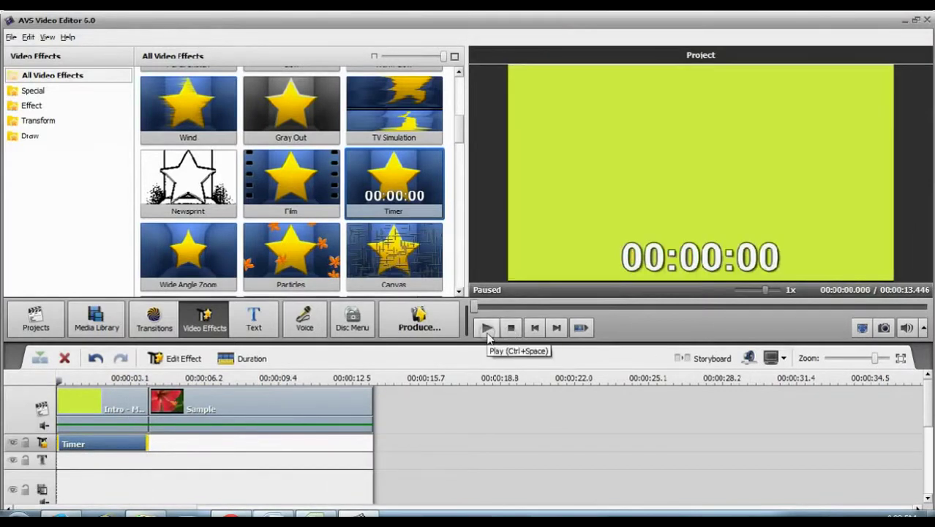
{"action": "left_click", "coordinate": [486, 328]}
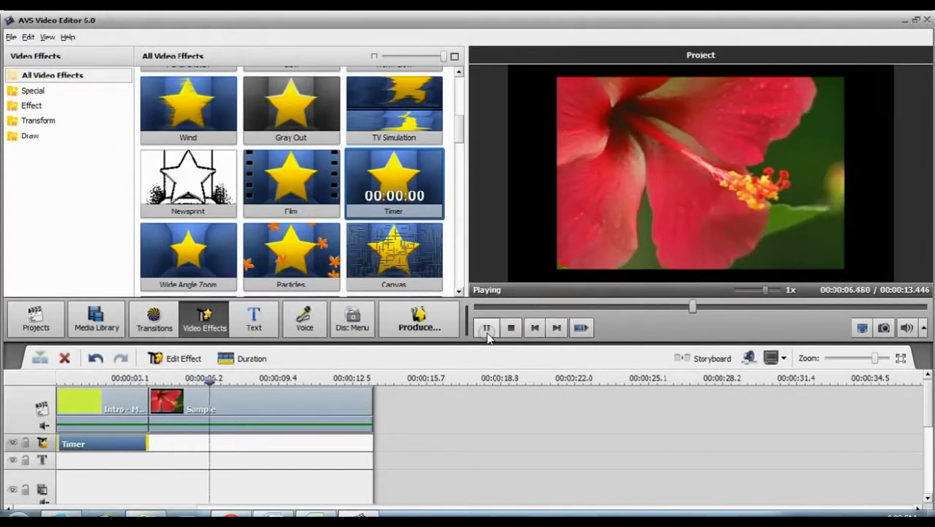
{"action": "left_click", "coordinate": [513, 331]}
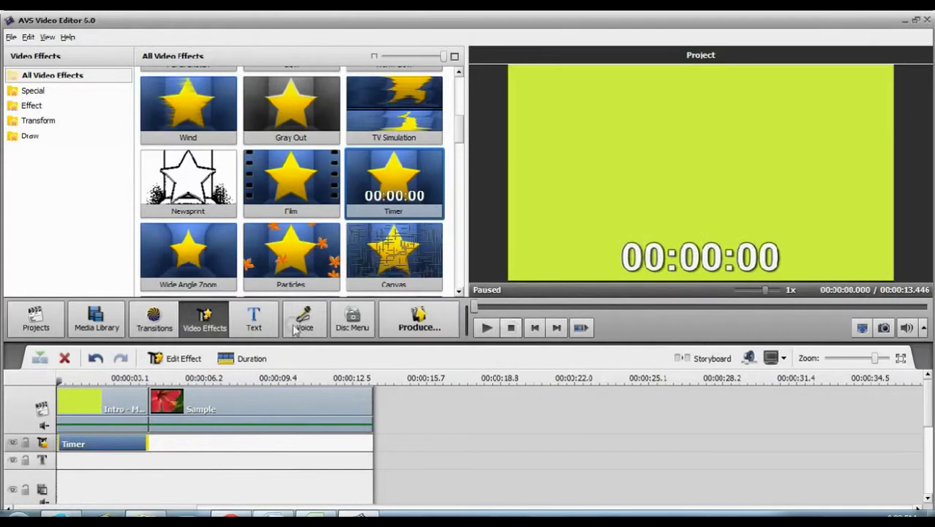
Replace the Timer effect under the intro clip with the Particles effect and play the result
{"action": "left_click", "coordinate": [282, 277]}
{"action": "left_click_drag", "start_coordinate": [282, 277], "coordinate": [222, 450]}
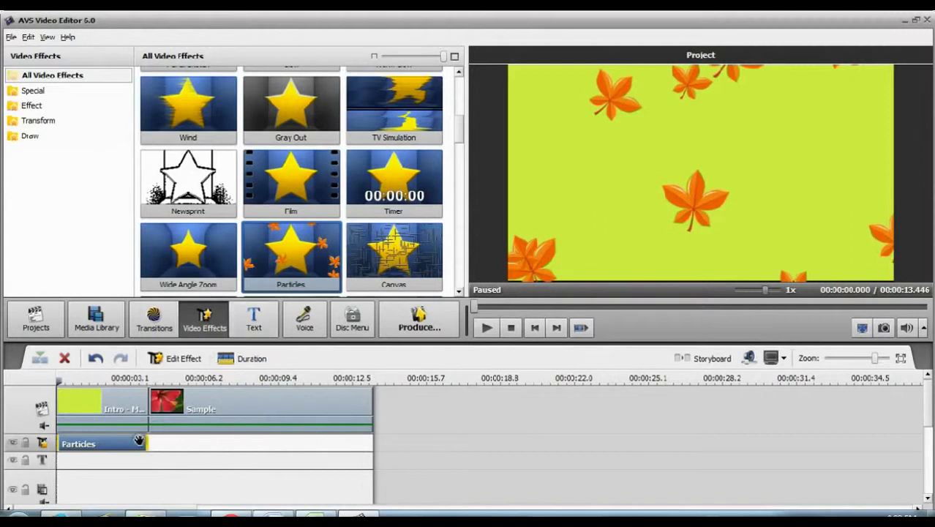
{"action": "left_click", "coordinate": [487, 329]}
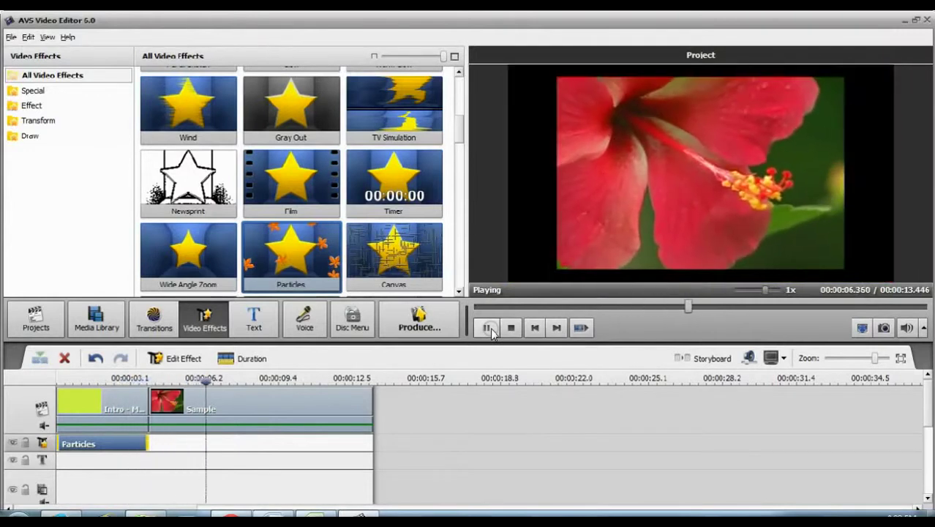
Move the Particles effect to the start of the Sample clip and replay the project from the beginning
{"action": "left_click_drag", "start_coordinate": [128, 442], "coordinate": [221, 443]}
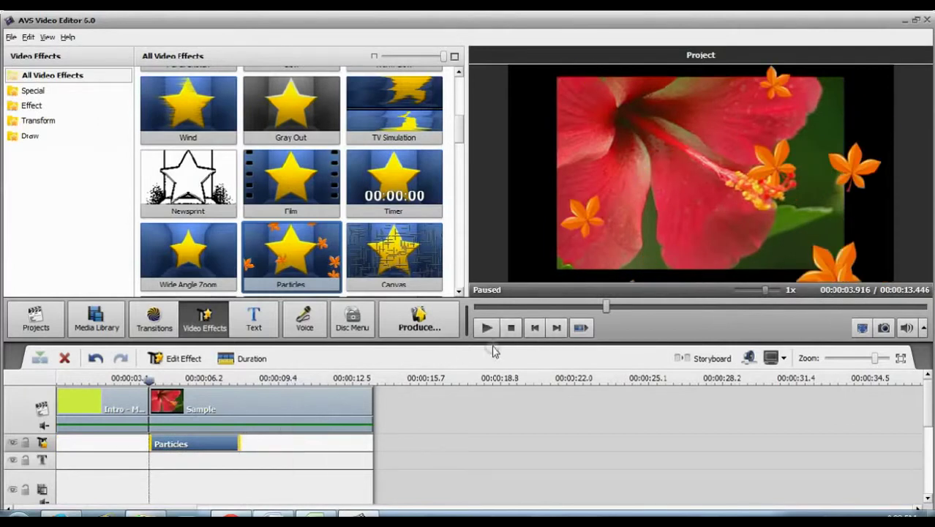
{"action": "left_click", "coordinate": [511, 329]}
{"action": "left_click", "coordinate": [487, 329]}
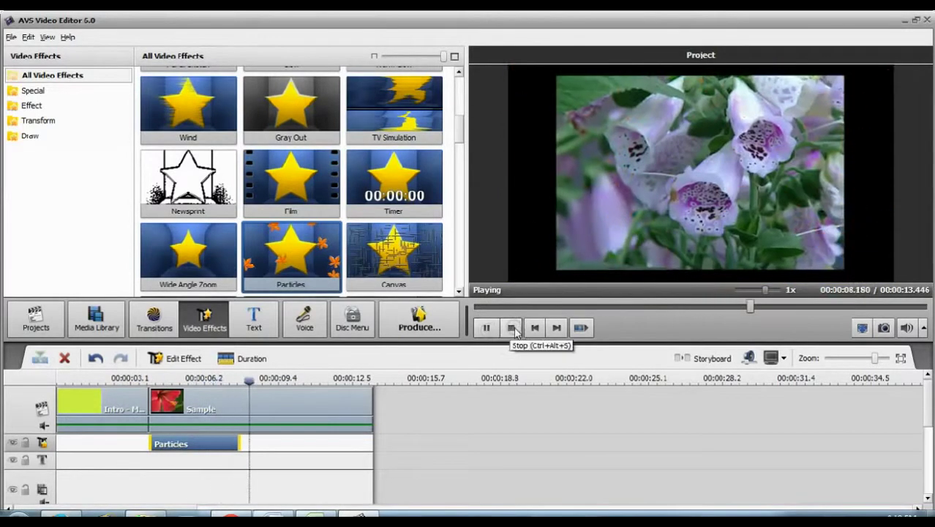
Stop the project playback and browse the remaining video effects through to the end of the list
{"action": "left_click", "coordinate": [513, 329]}
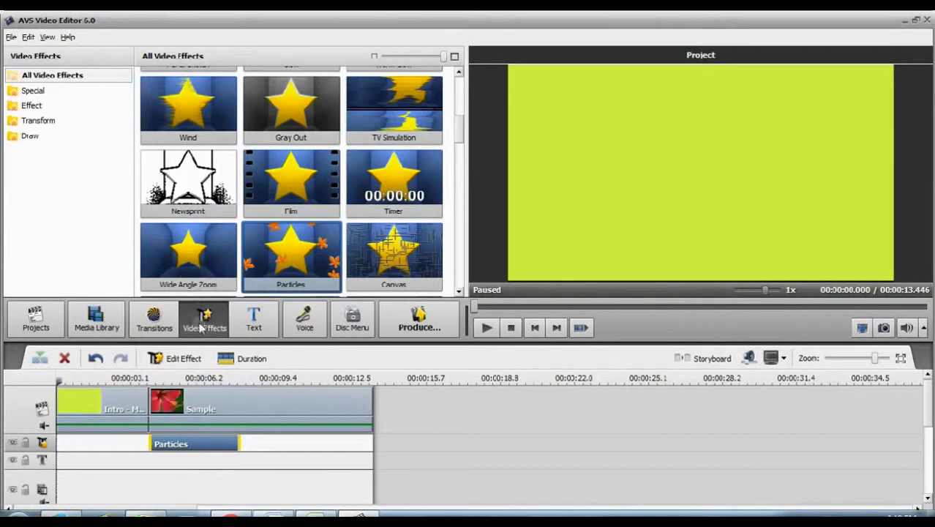
{"action": "mouse_move", "coordinate": [458, 136]}
{"action": "left_mouse_down"}
{"action": "mouse_move", "coordinate": [457, 87]}
{"action": "mouse_move", "coordinate": [441, 287]}
{"action": "left_mouse_up"}
{"action": "left_click", "coordinate": [438, 285]}
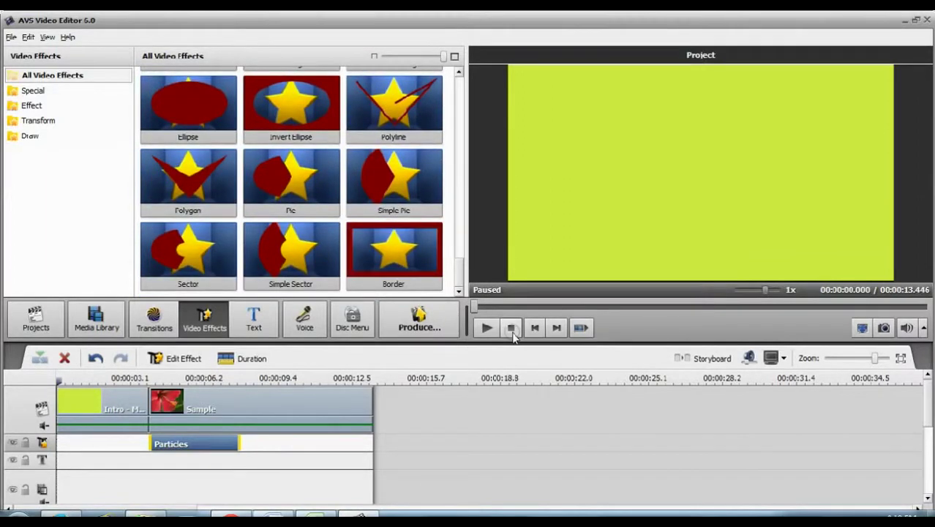
{"action": "left_click", "coordinate": [427, 322]}
{"action": "left_click", "coordinate": [11, 38]}
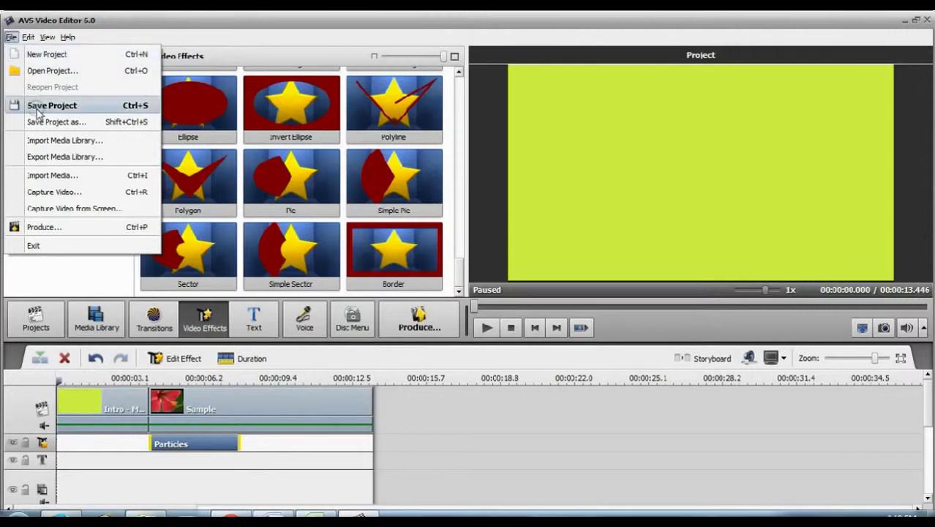
{"action": "mouse_move", "coordinate": [29, 41]}
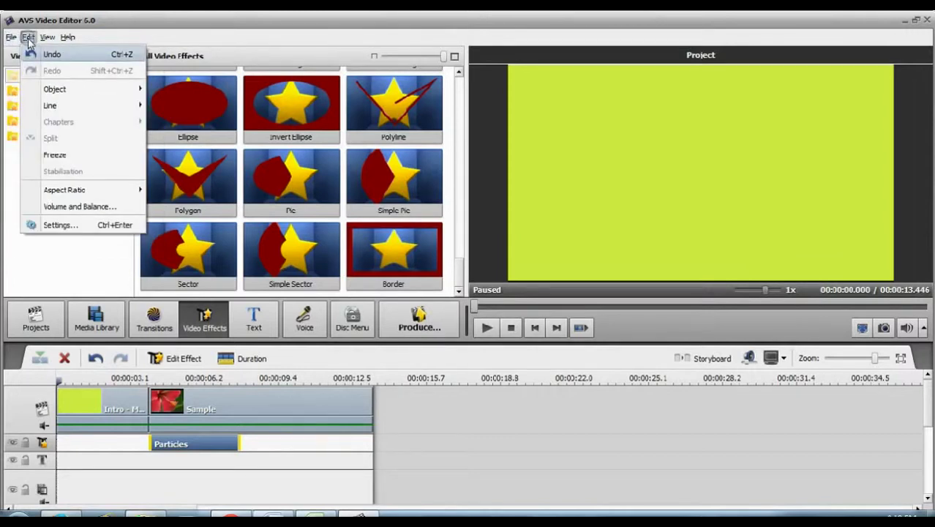
{"action": "mouse_move", "coordinate": [49, 92]}
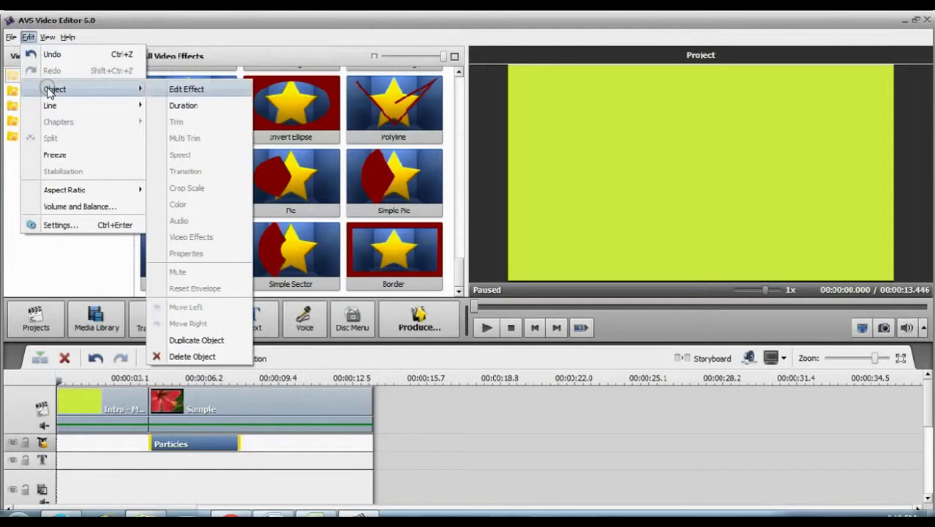
{"action": "mouse_move", "coordinate": [49, 108]}
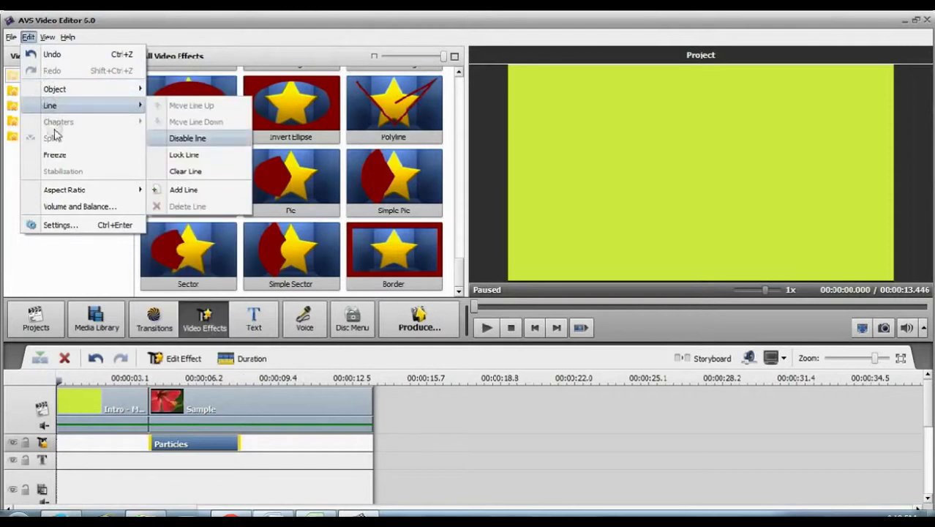
{"action": "mouse_move", "coordinate": [65, 190]}
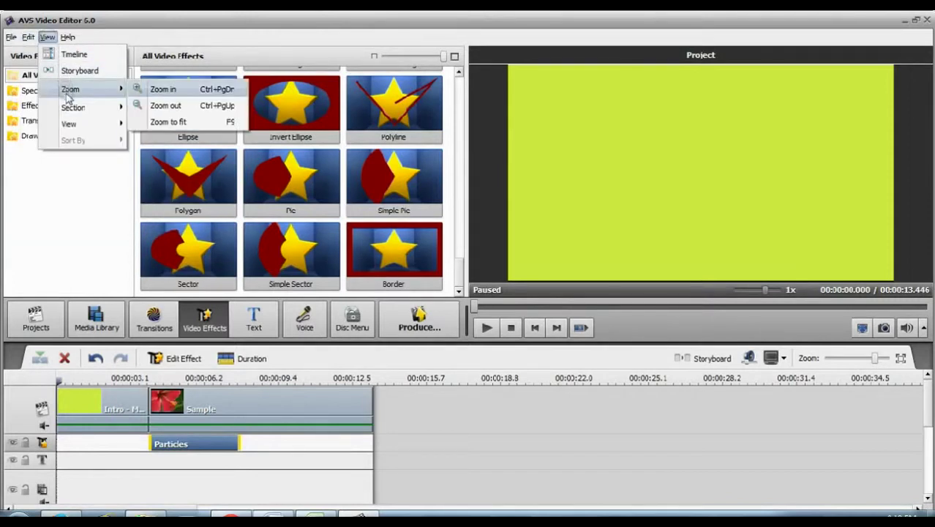
{"action": "mouse_move", "coordinate": [69, 125]}
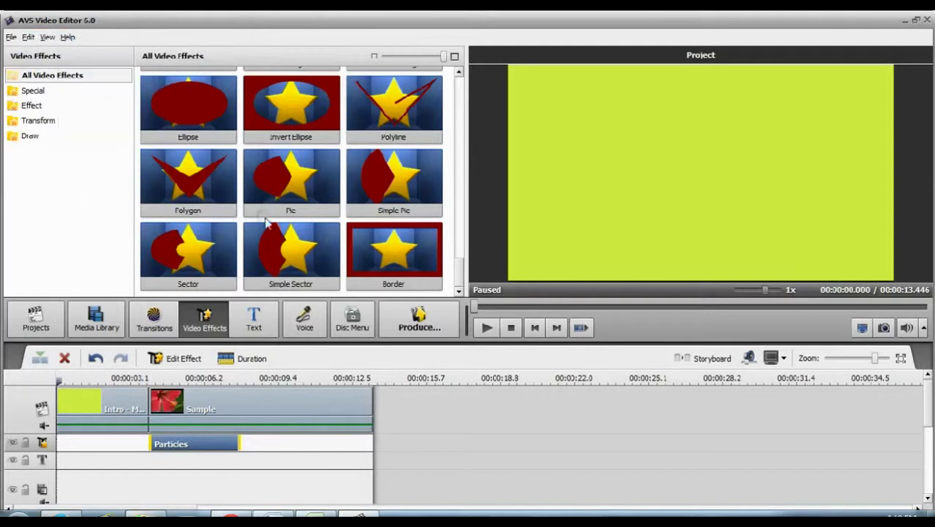
Start producing the assembled project as a finished video
{"action": "left_click", "coordinate": [436, 327]}
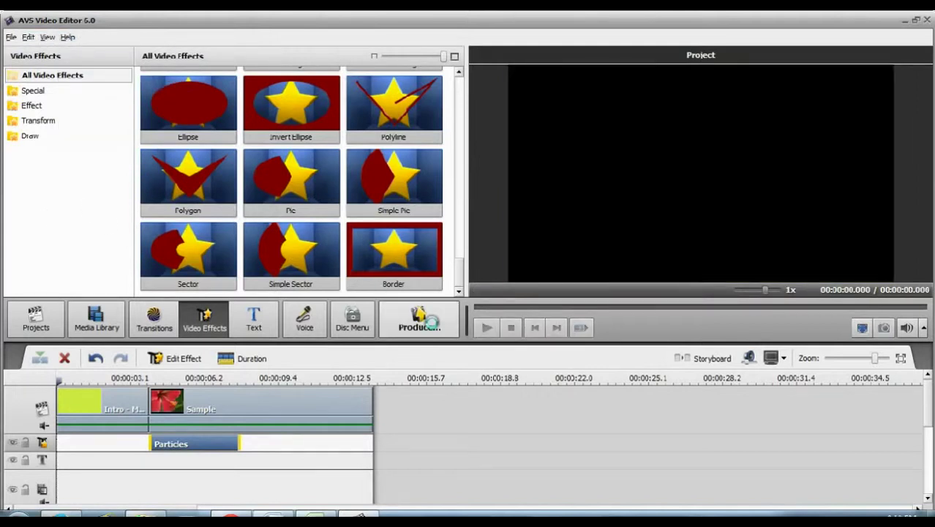